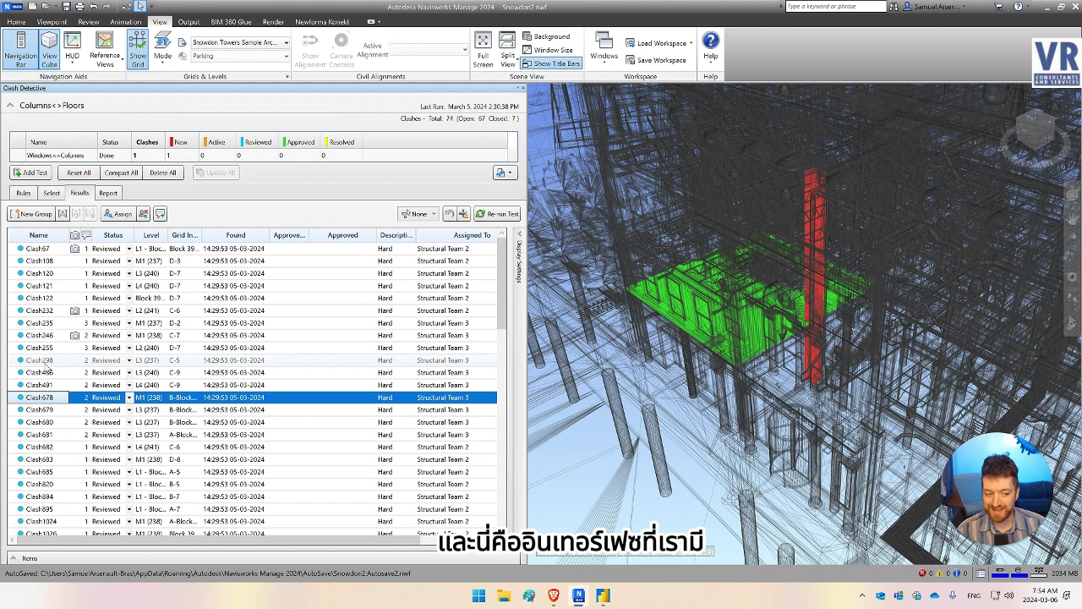
- Show Clash298 in the model, and switch to the Brave browser to read through the HTML clash report's entries and comments
click(47, 364)
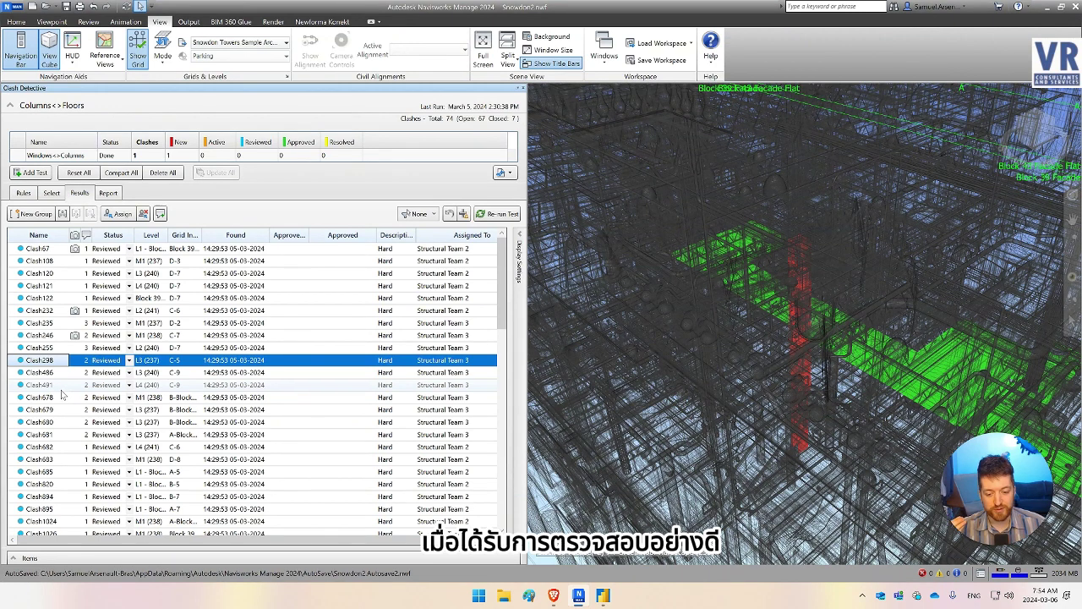
click(554, 597)
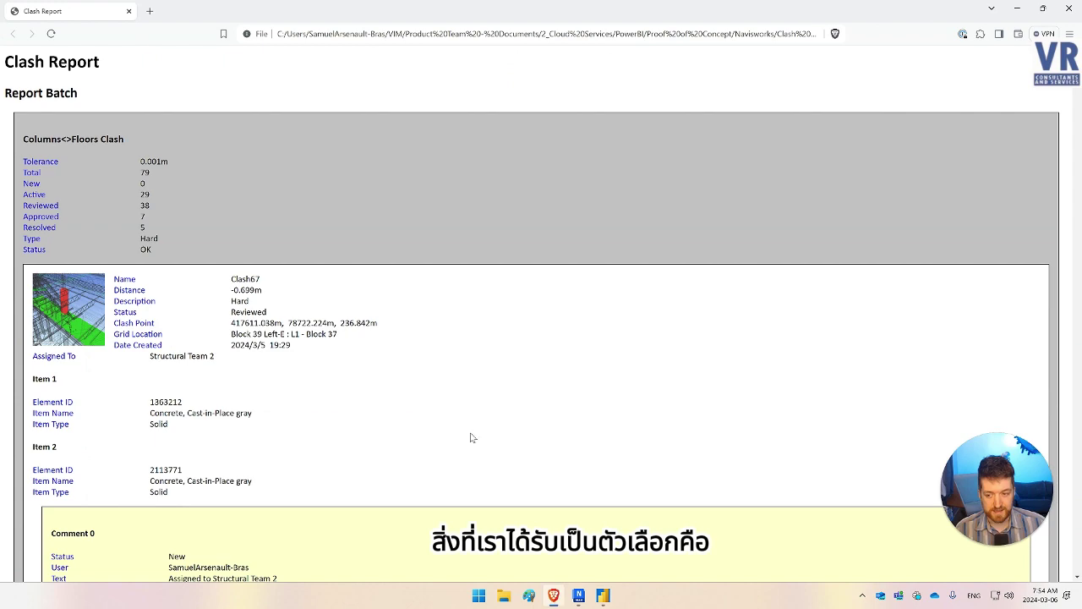
scroll(485, 409, down, 5)
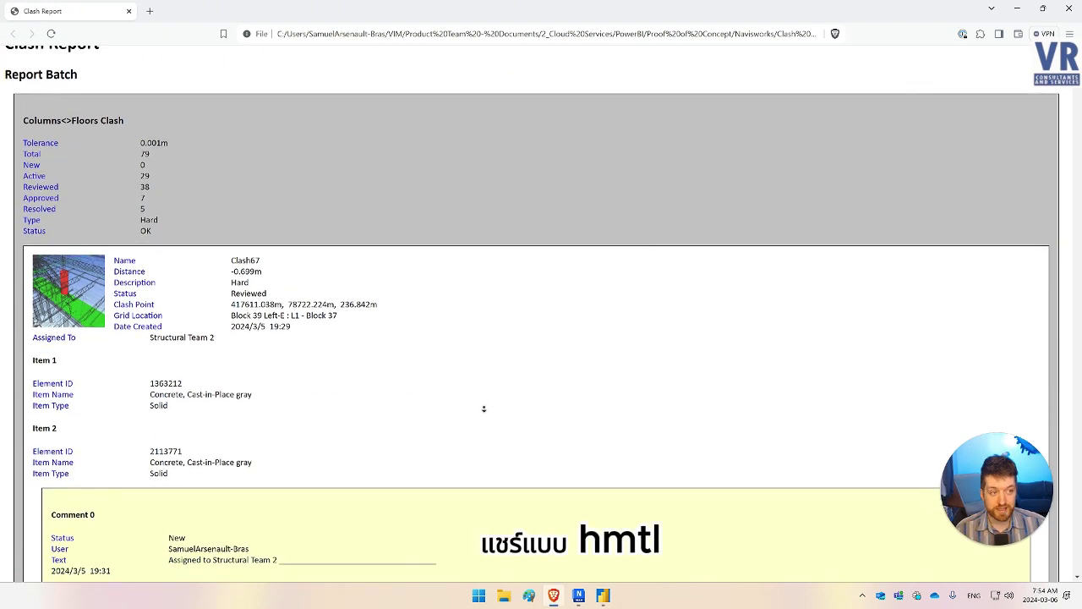
scroll(481, 460, down, 5)
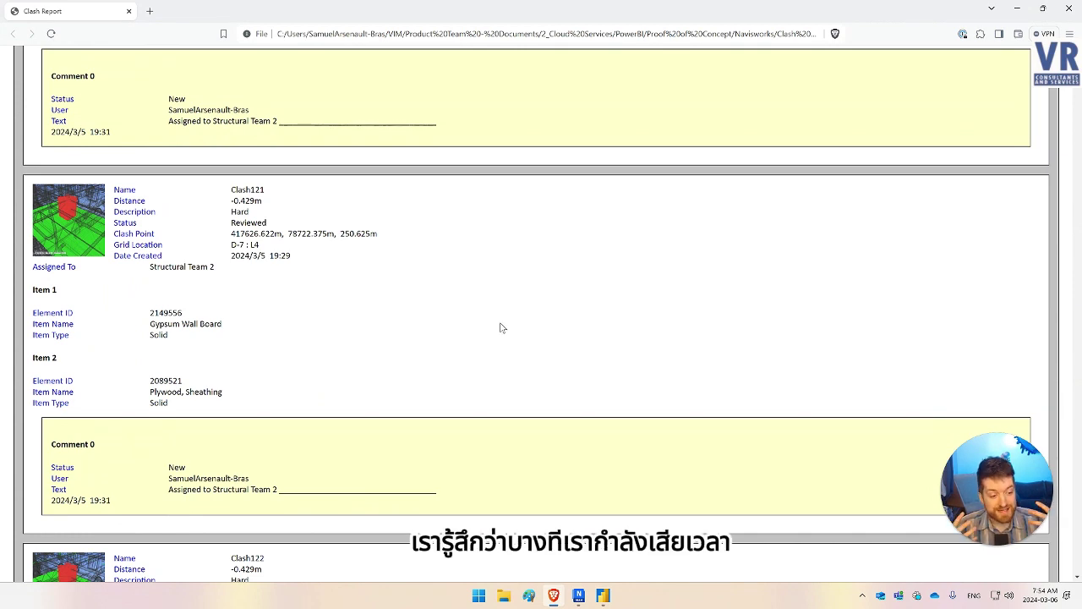
middle_click(541, 260)
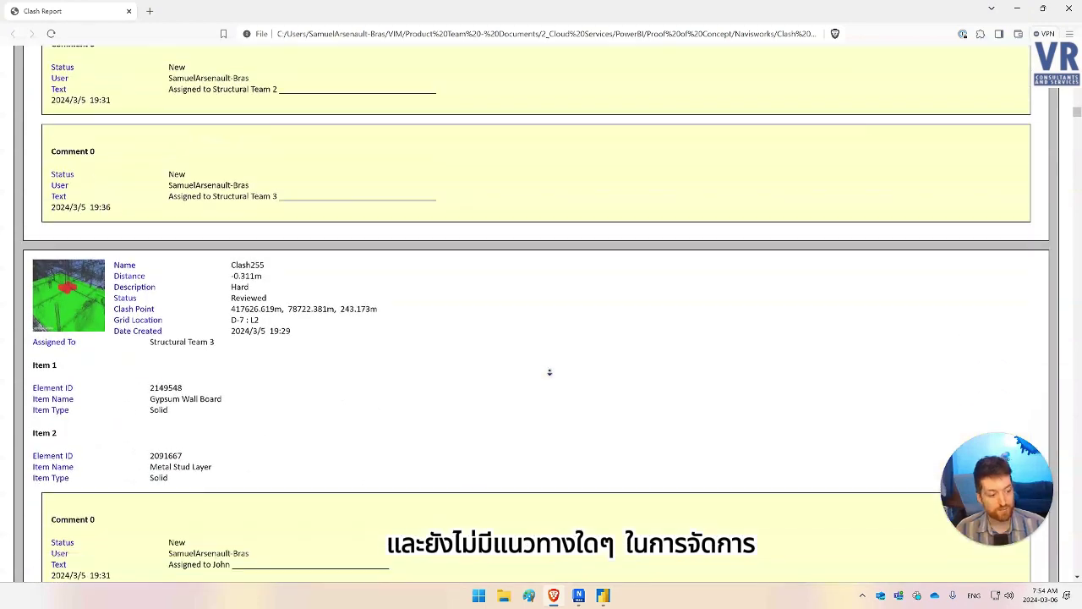
click(550, 370)
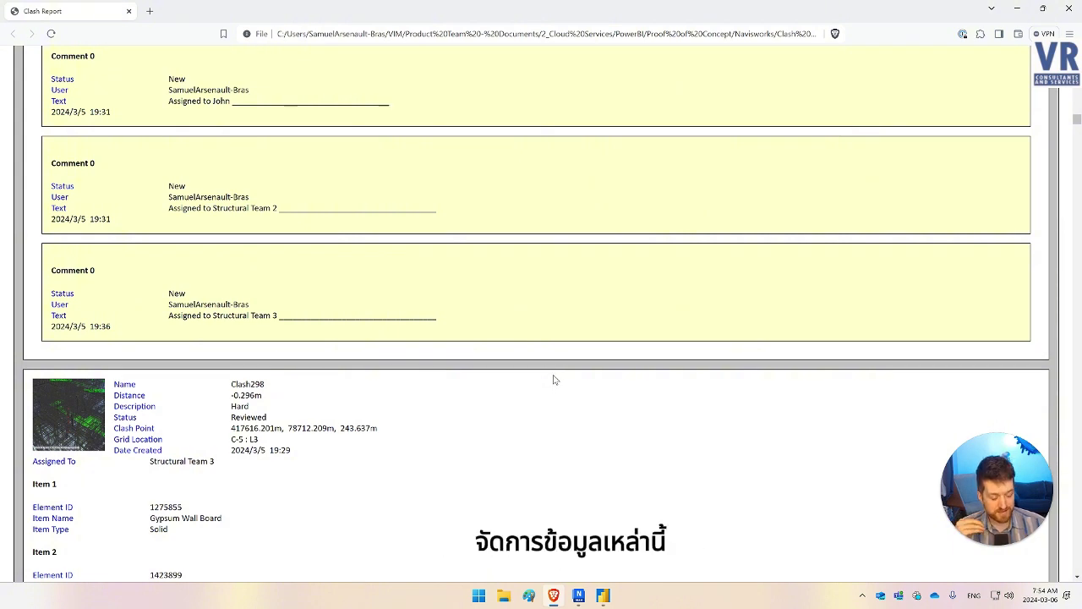
- Switch to Power BI and review the filter options for Status, Assigned To, Clash Test Name, Model & Workset and Category
click(602, 595)
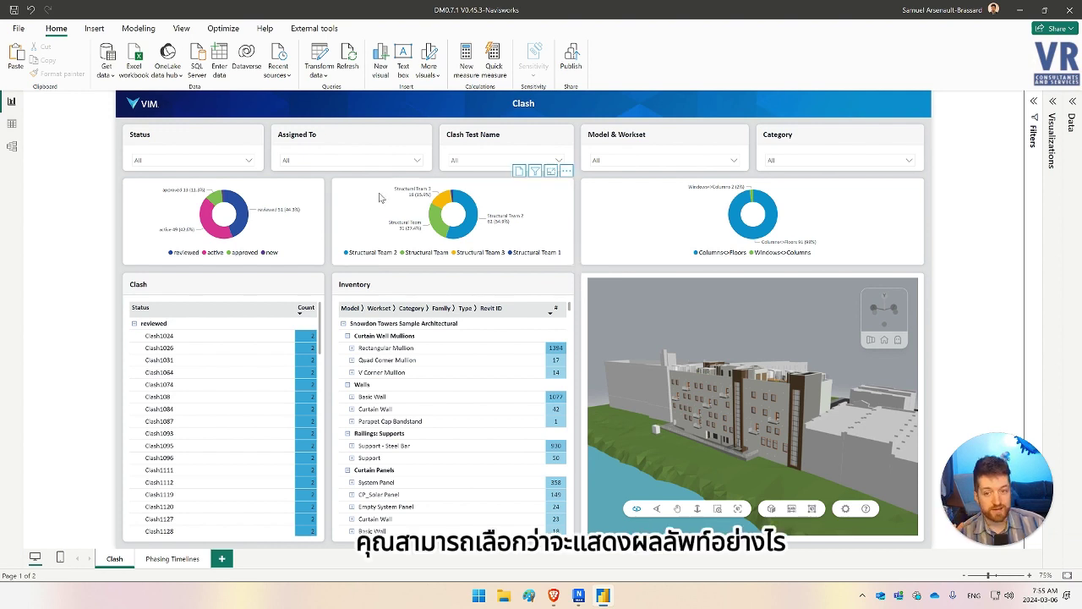
click(230, 161)
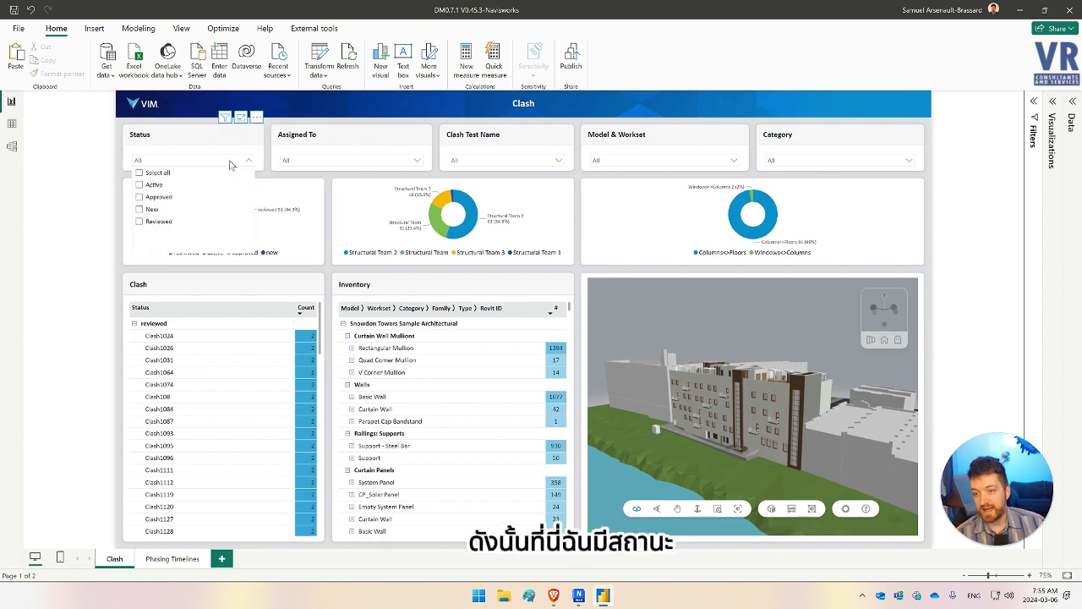
click(397, 161)
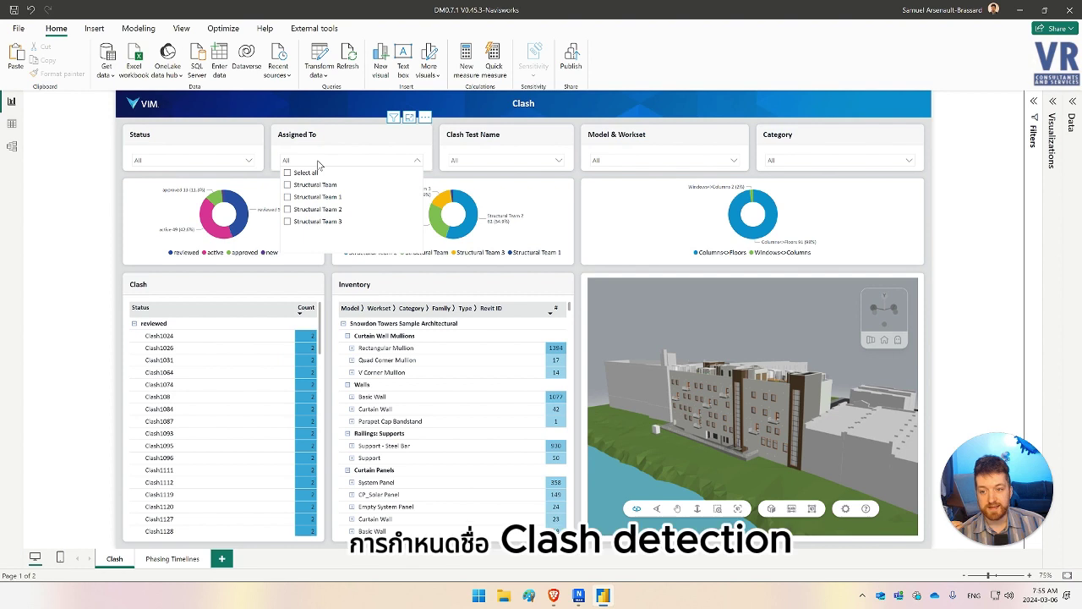
click(488, 163)
click(626, 158)
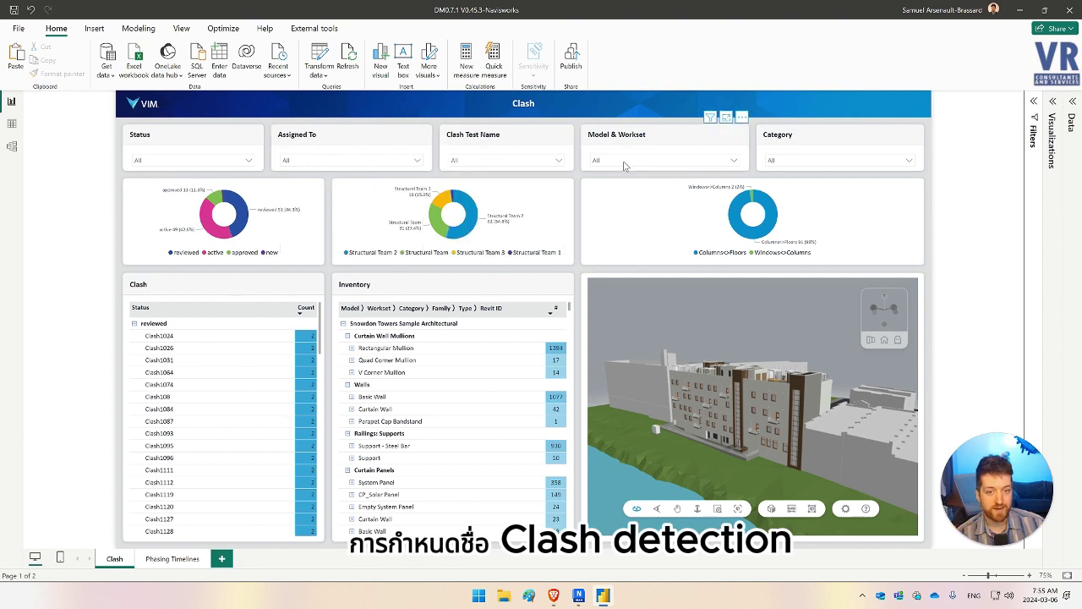
click(627, 157)
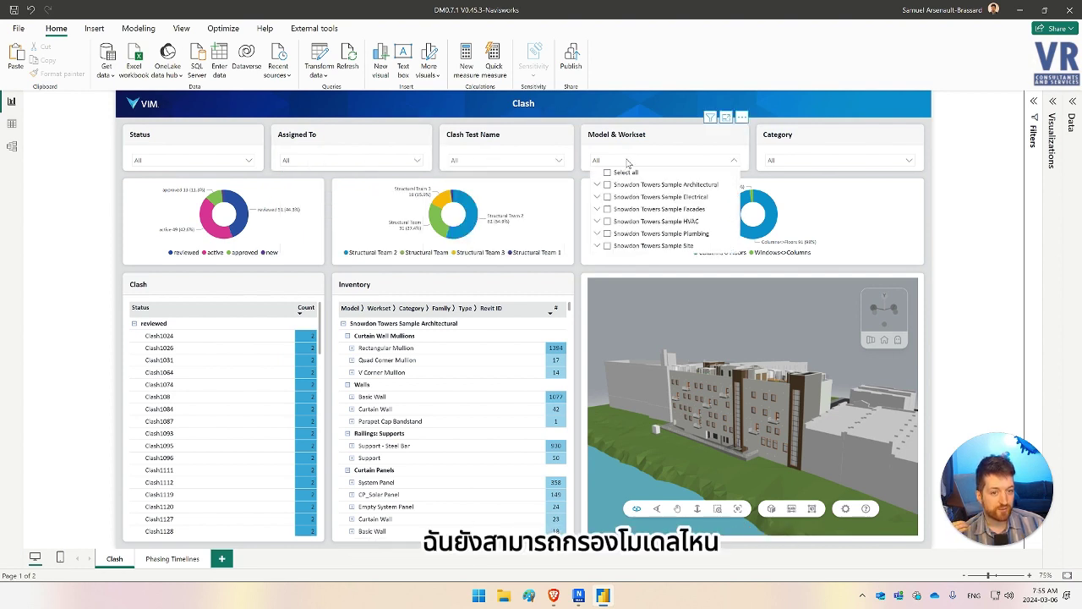
click(790, 160)
click(791, 162)
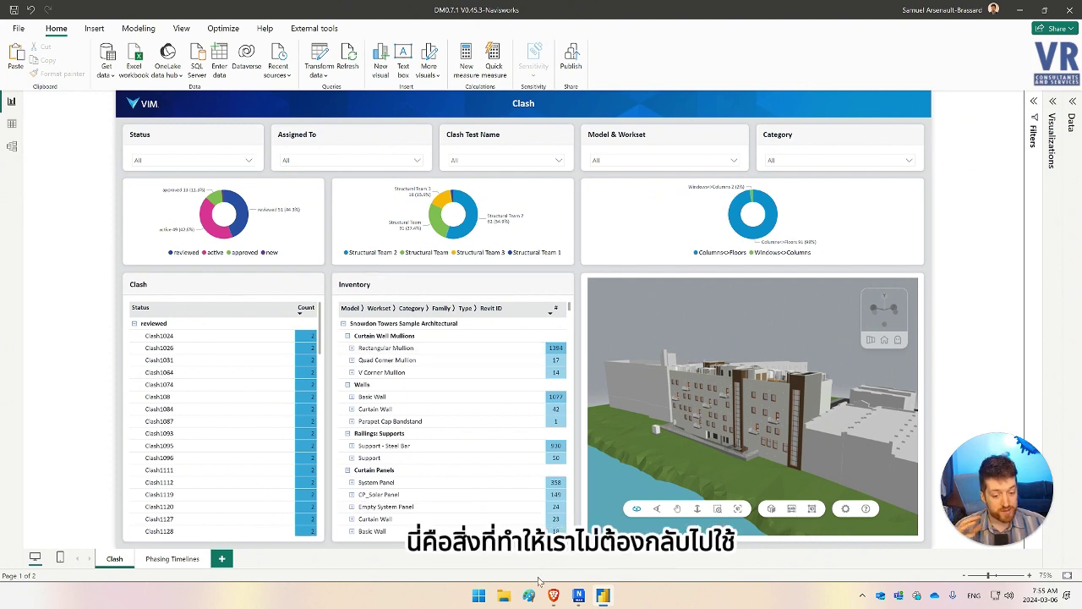
click(578, 595)
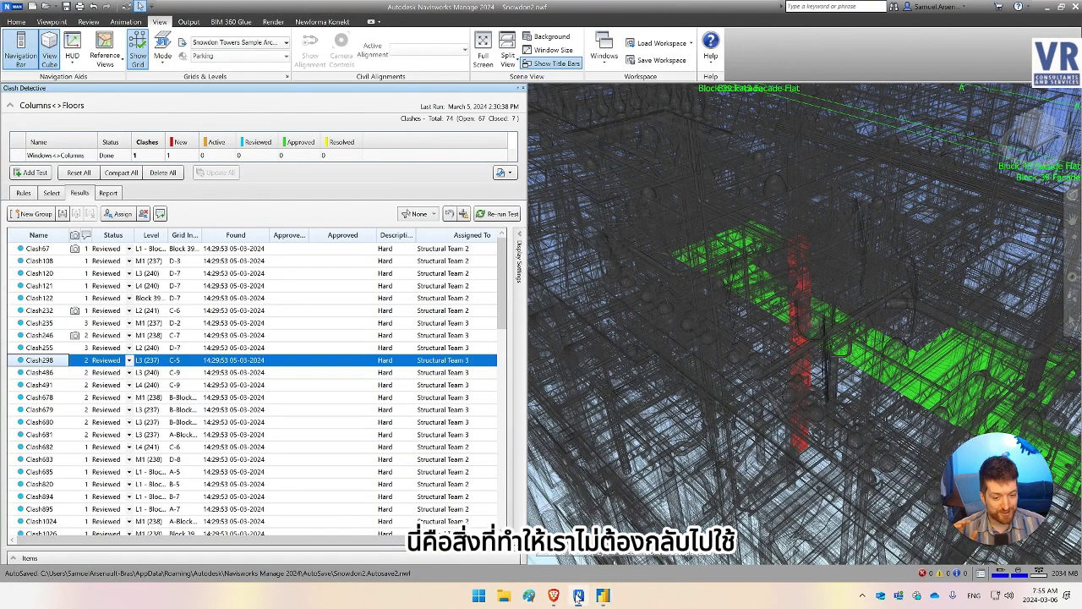
click(578, 595)
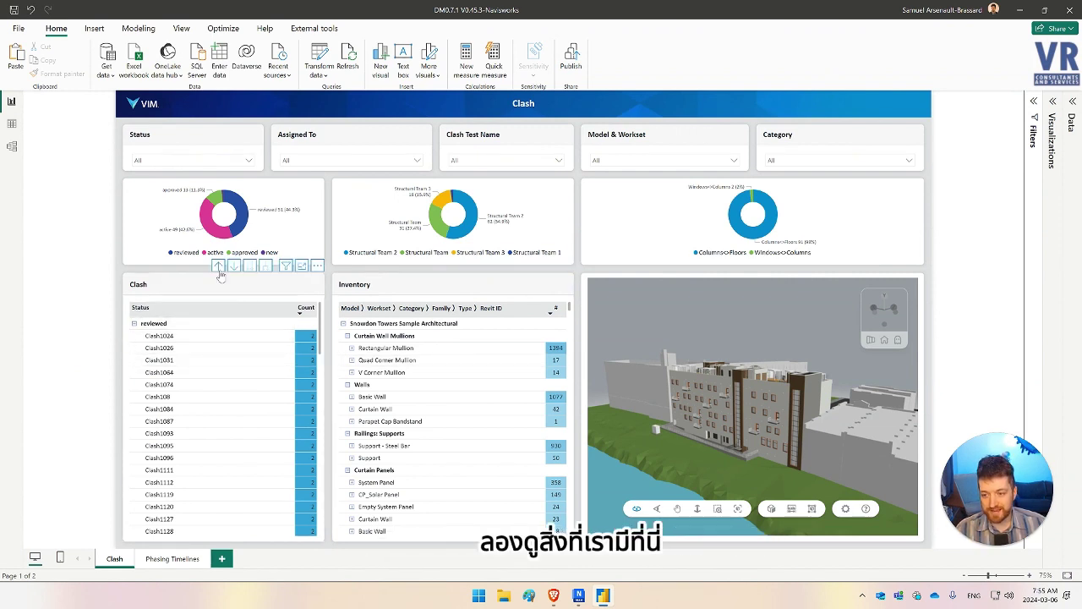
- Drill the Clash table up to status level and view the active clashes and the approved clashes separately, clearing each filter
click(218, 266)
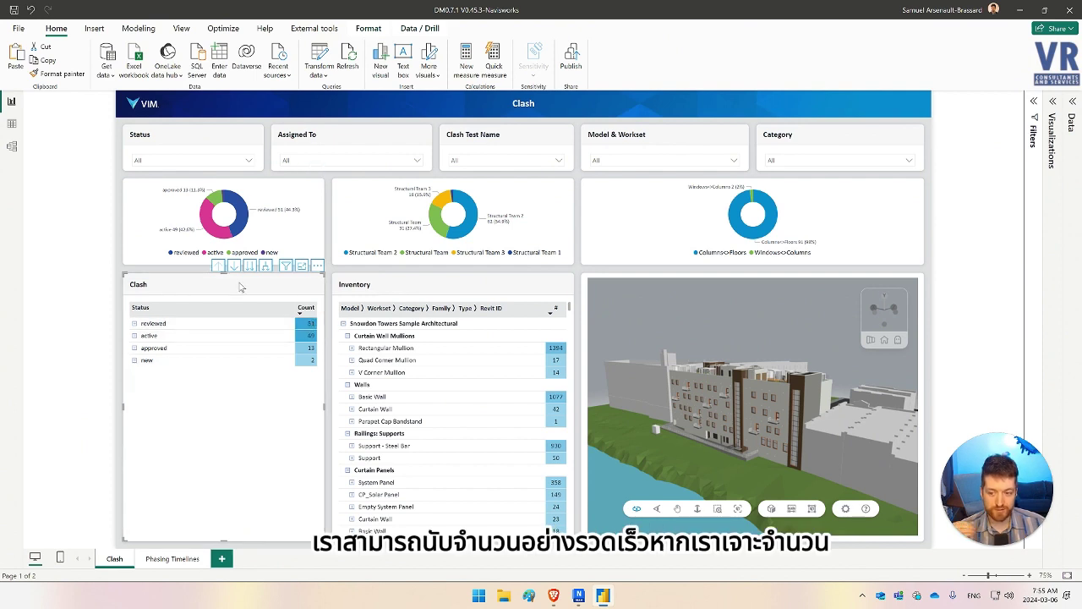
click(258, 335)
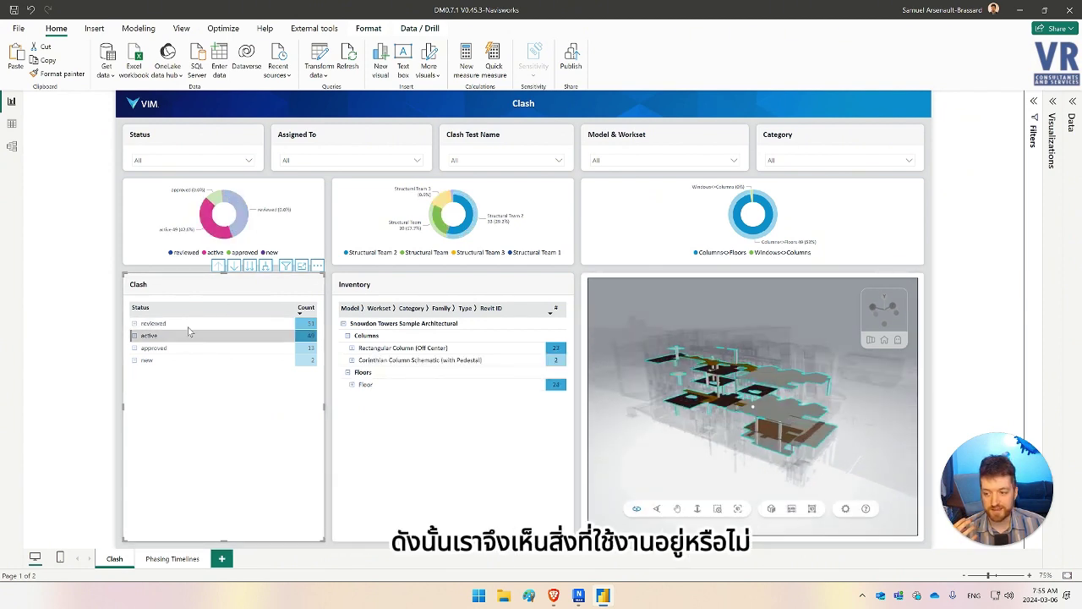
click(236, 335)
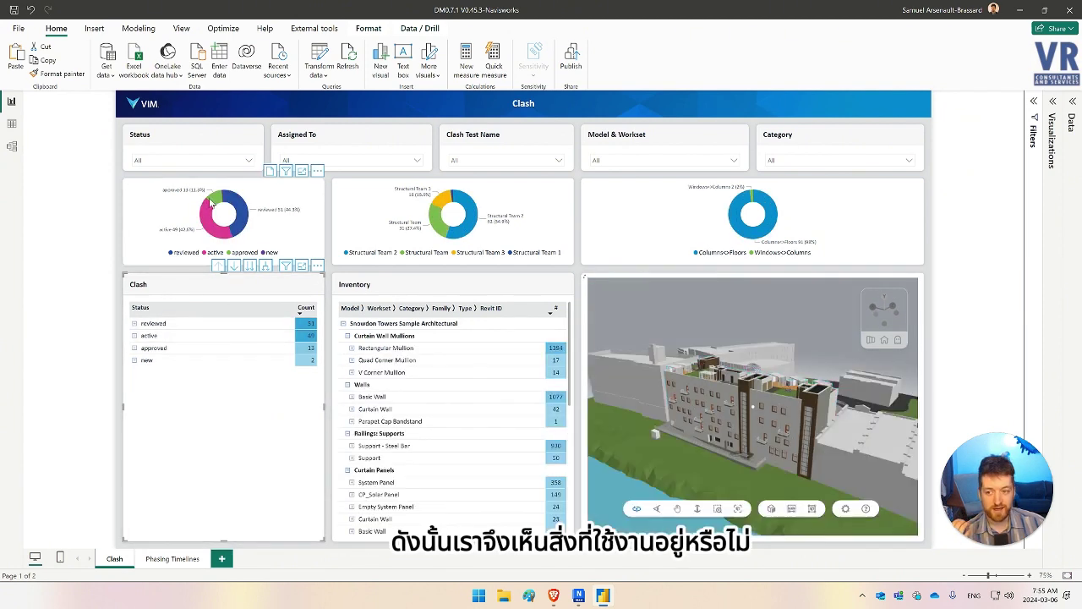
click(218, 200)
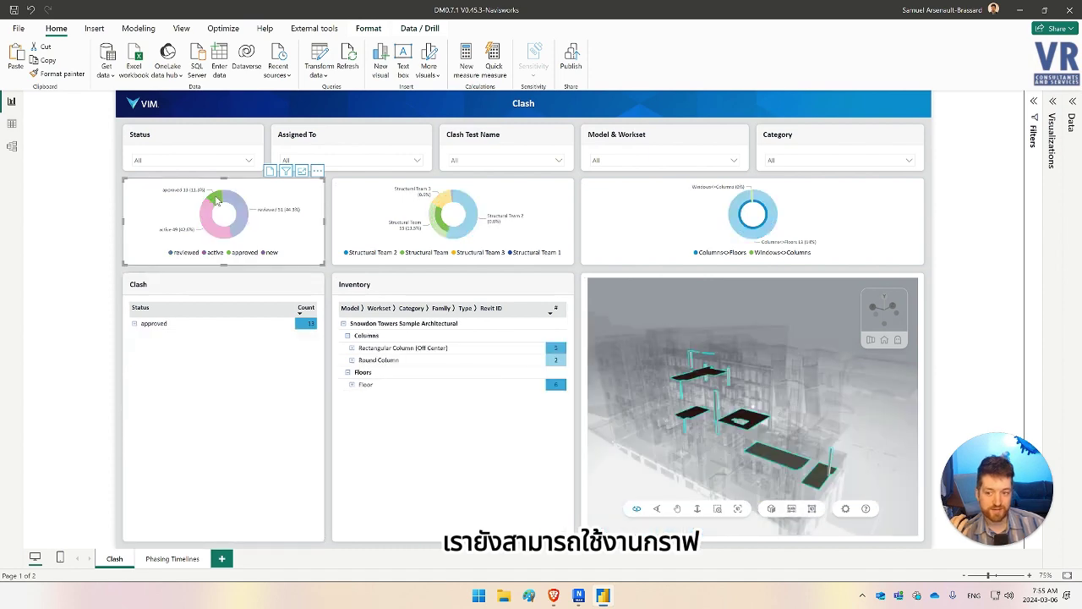
click(252, 210)
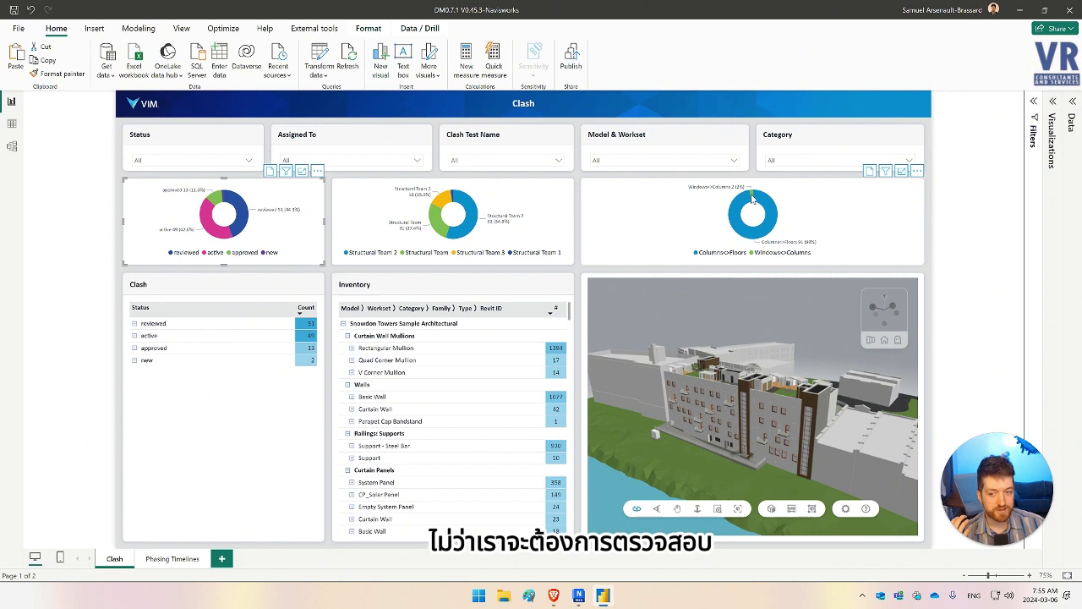
- Isolate the Windows<>Columns clashes, expand the Clash table to clash names and the Inventory to Revit IDs, and clear the filter
click(752, 198)
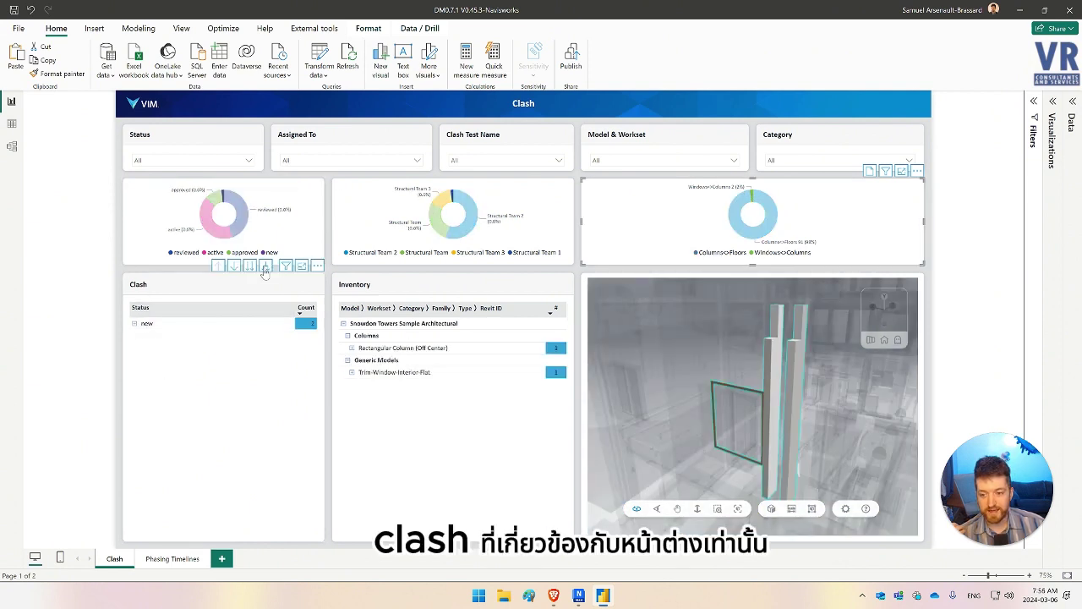
click(266, 266)
click(515, 268)
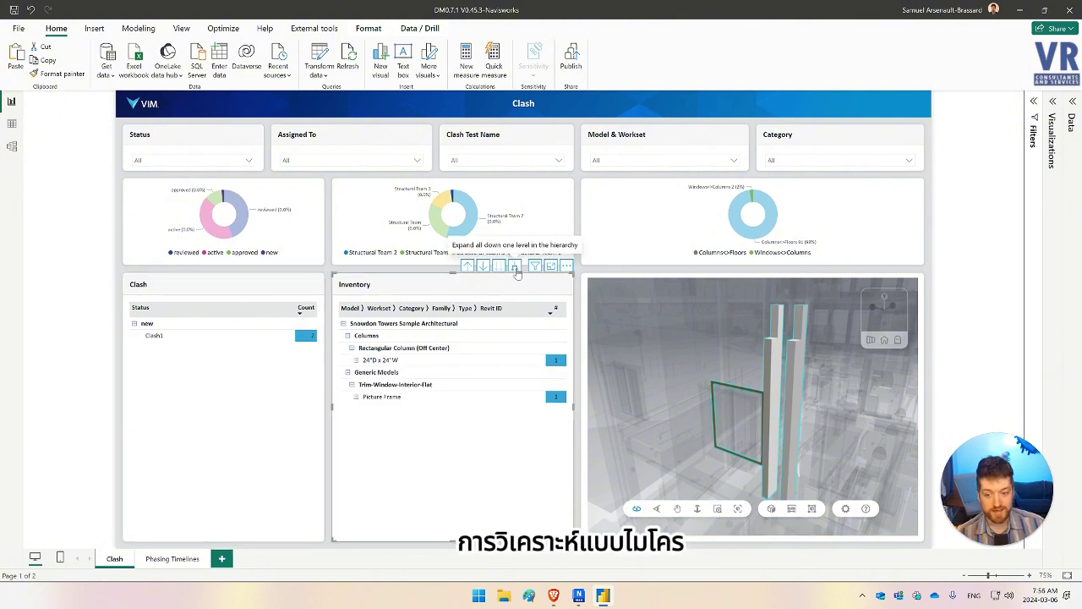
click(515, 269)
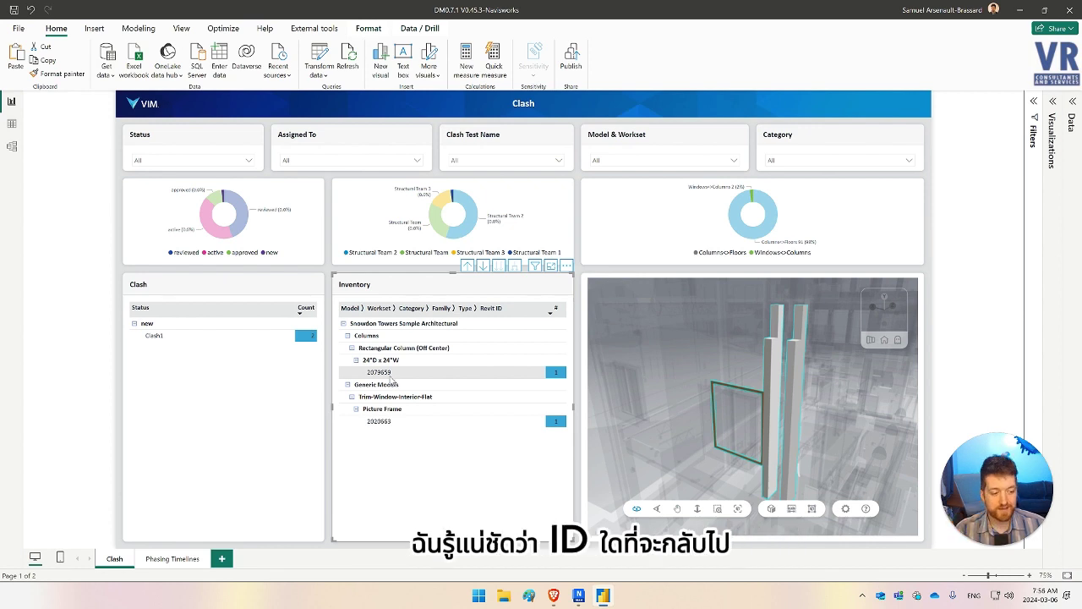
click(753, 199)
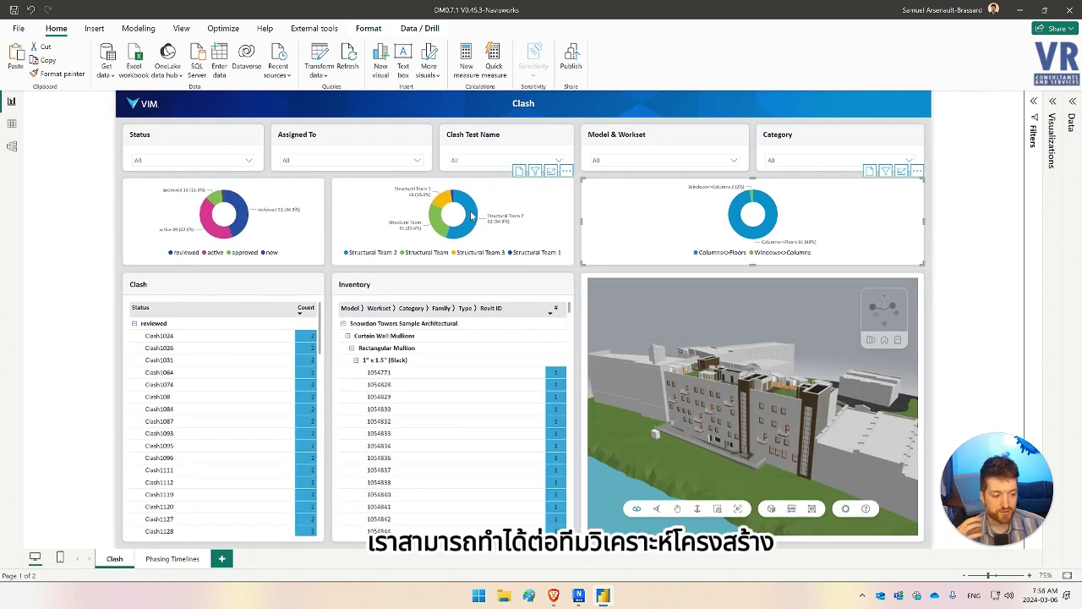
- Filter the dashboard to Structural Team 2, and inspect Clash1031 and Clash1084 in the 3D view
click(471, 215)
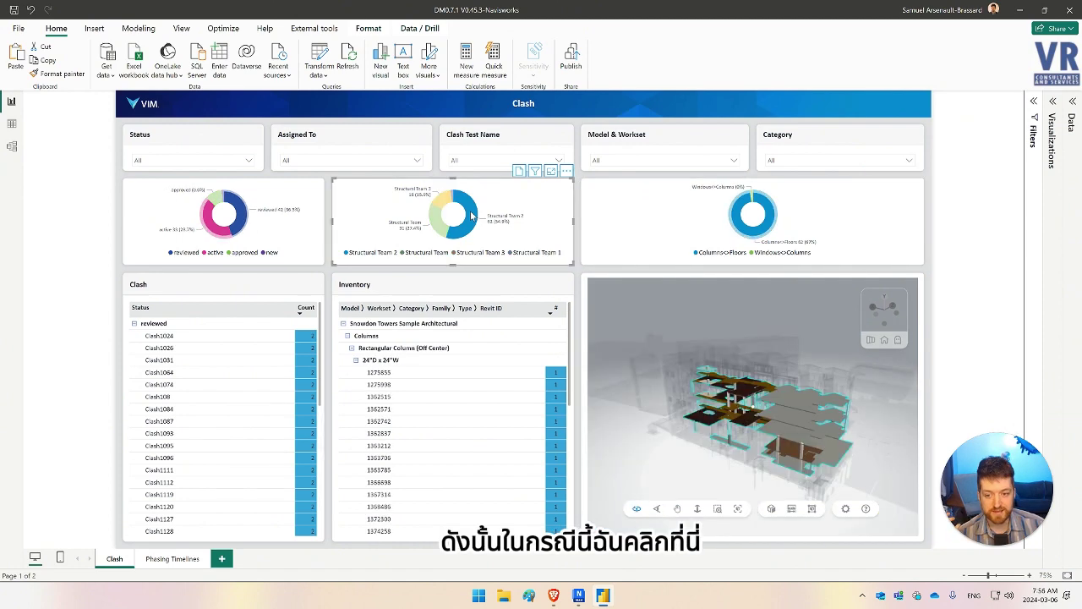
click(189, 348)
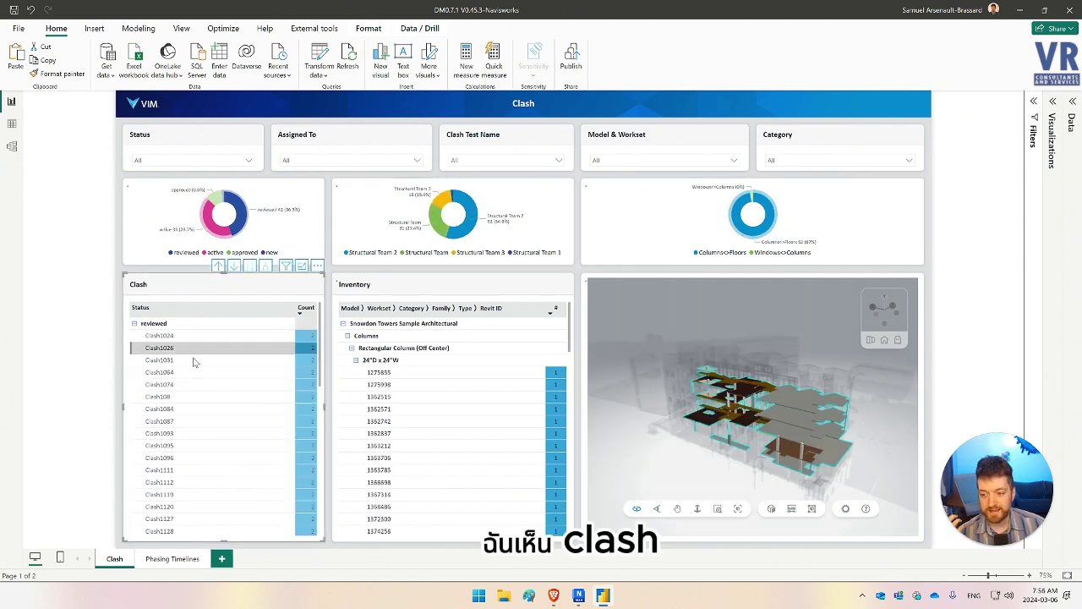
click(193, 362)
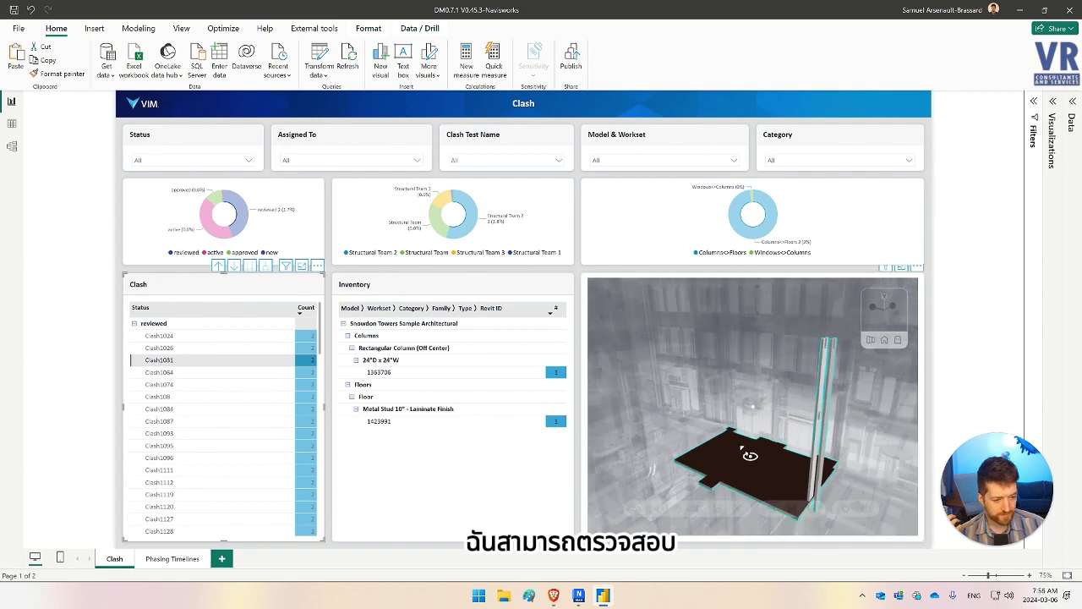
drag(692, 393, 748, 409)
scroll(747, 410, down, 2)
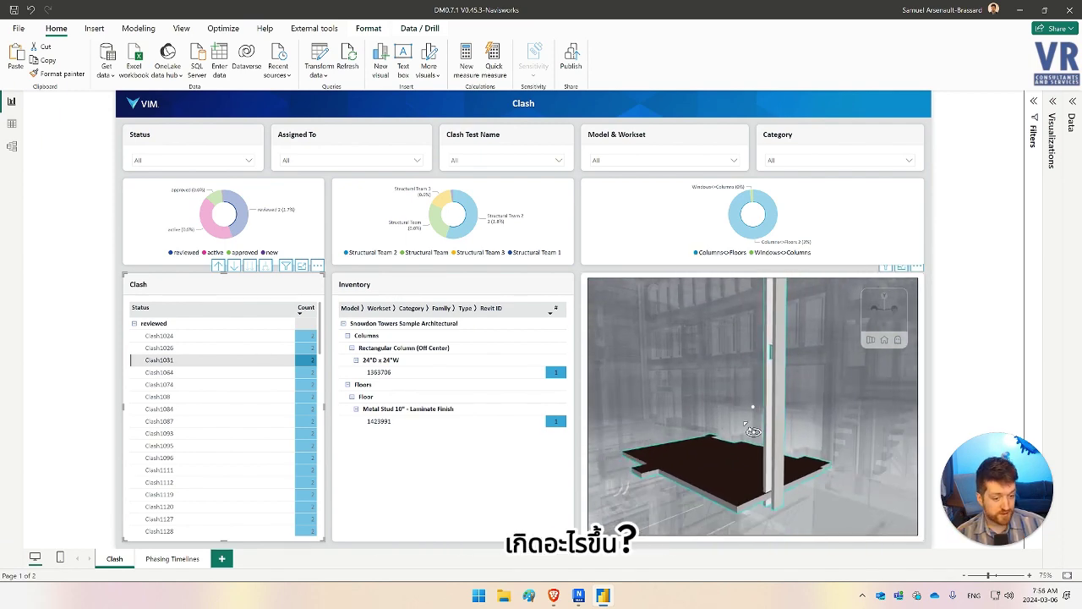
click(237, 411)
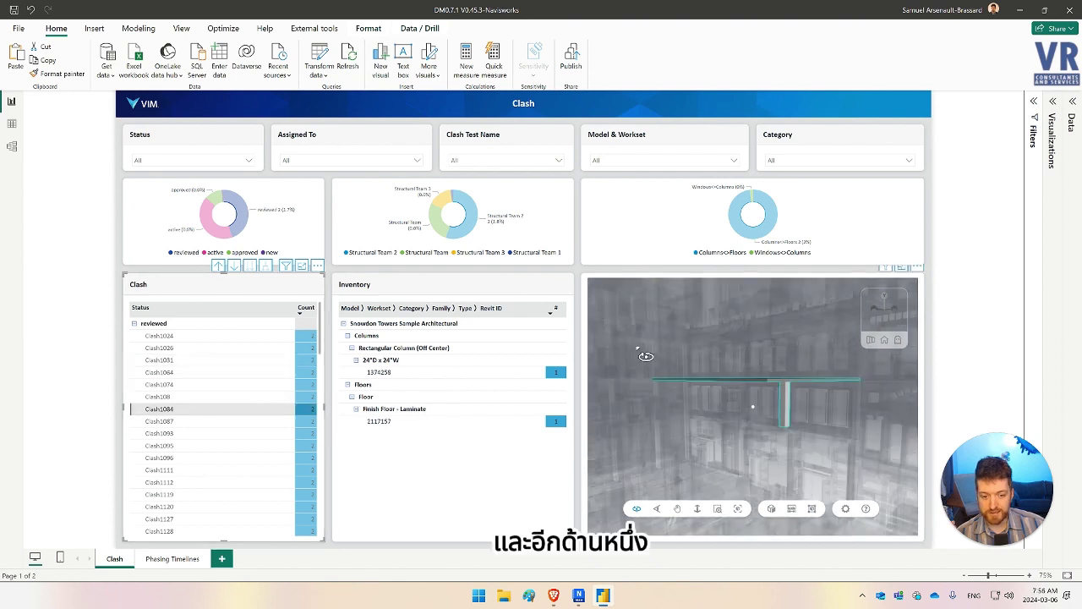
- Delete the clash test donut chart and extend the 3D viewer upward into the freed space
click(580, 304)
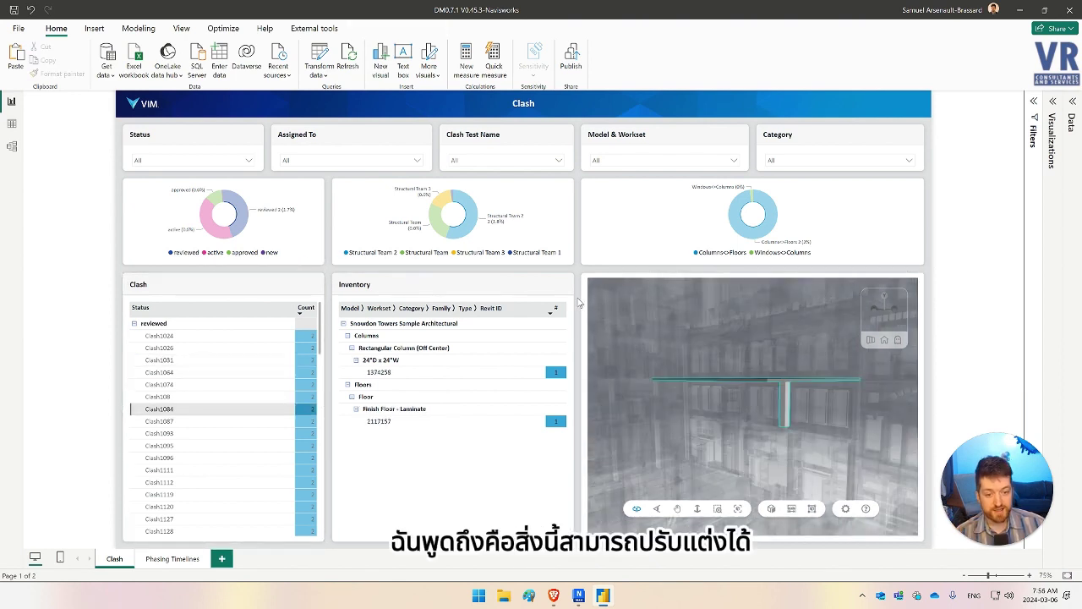
click(636, 222)
key(Delete)
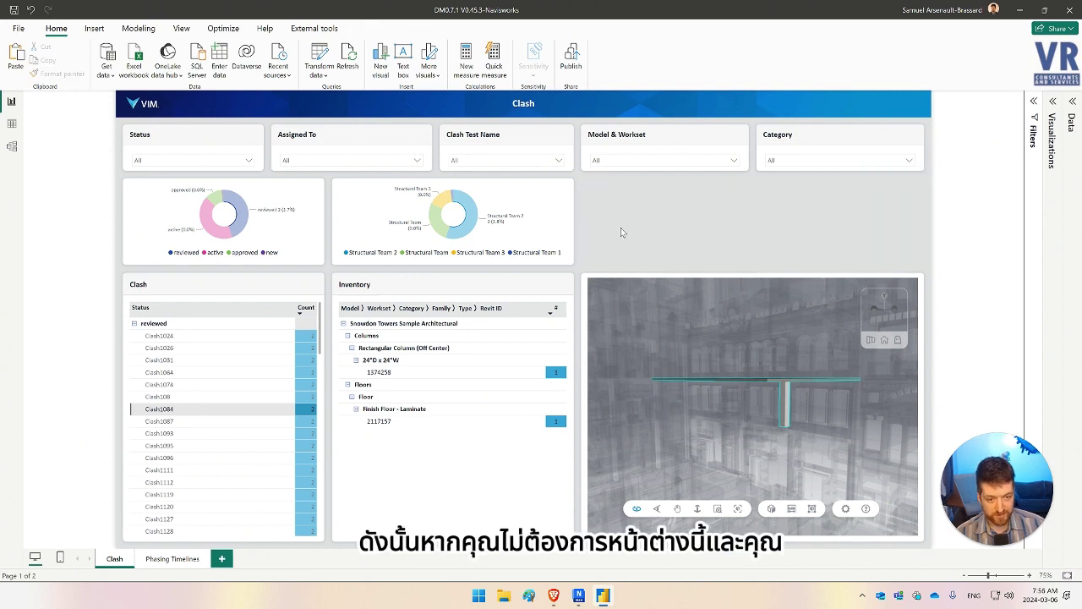
click(759, 281)
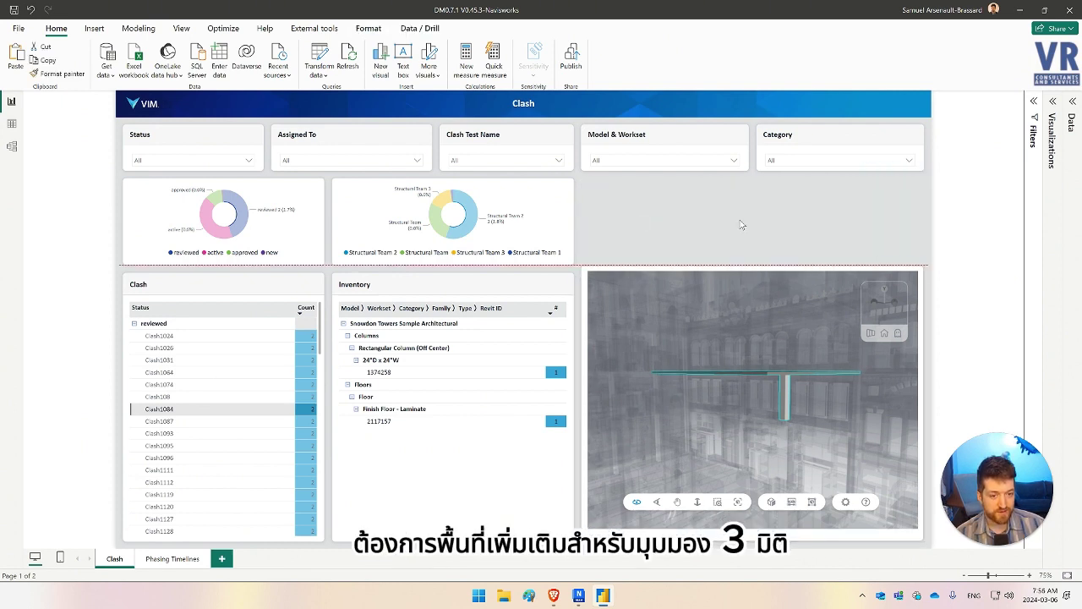
drag(758, 279, 755, 179)
click(577, 178)
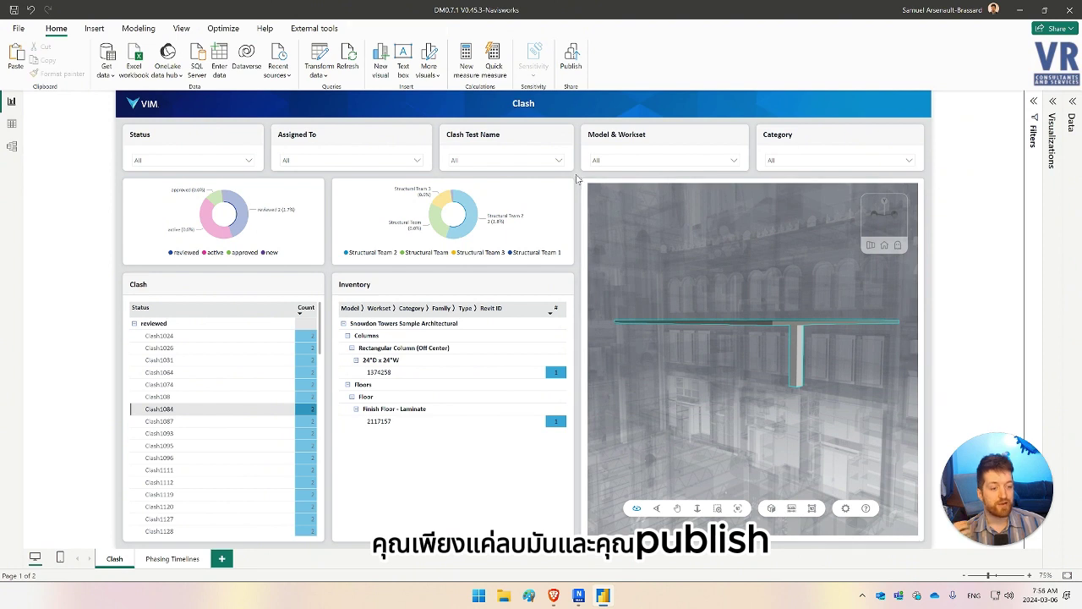
- Orbit the enlarged 3D view to see the clashing floor of Clash1084 from above
click(498, 163)
click(498, 163)
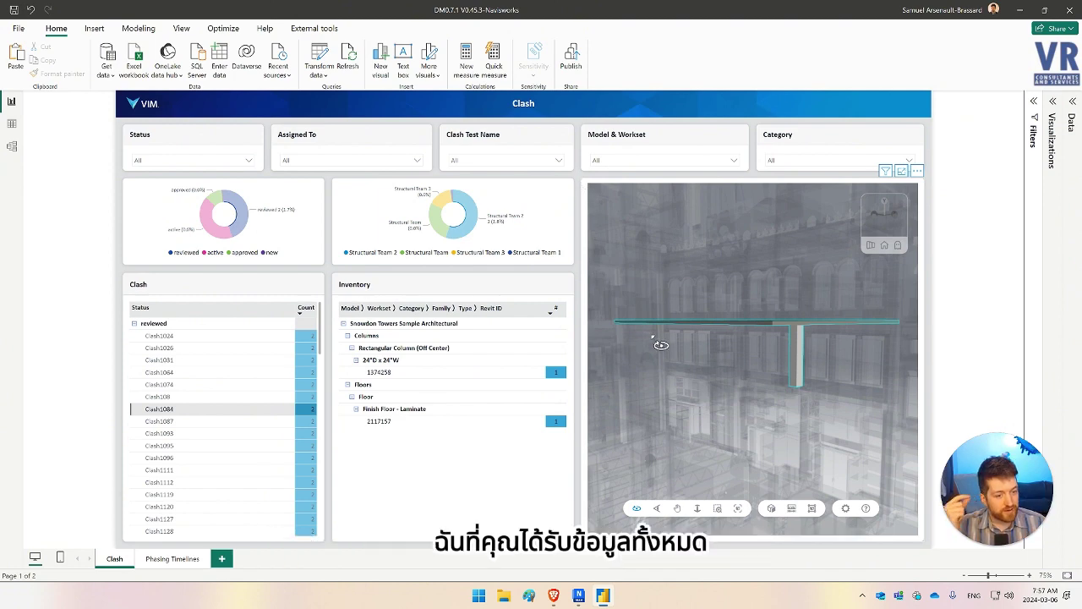
drag(655, 336, 670, 389)
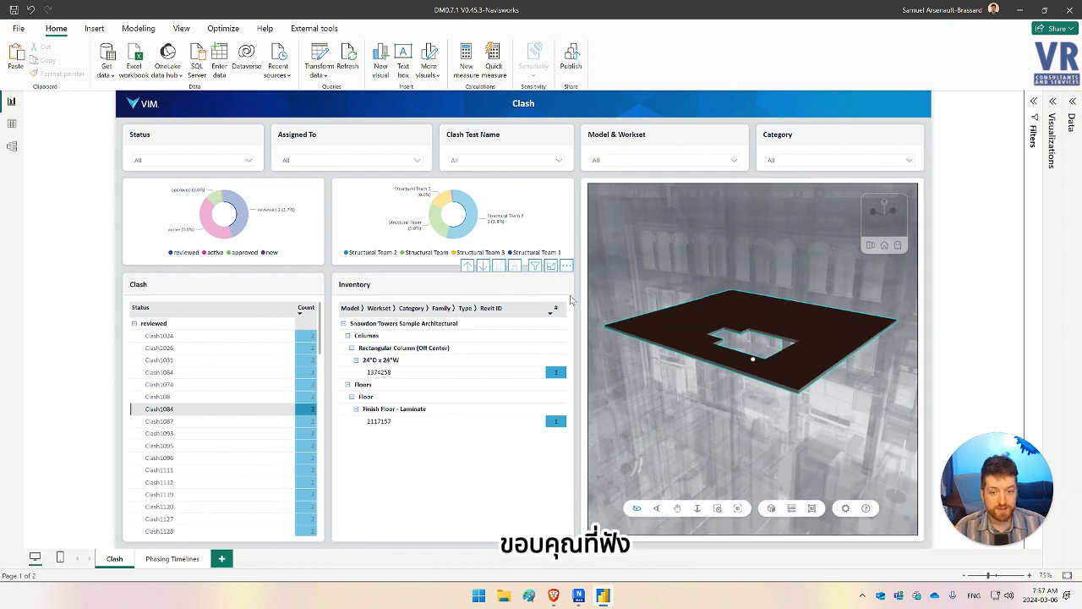